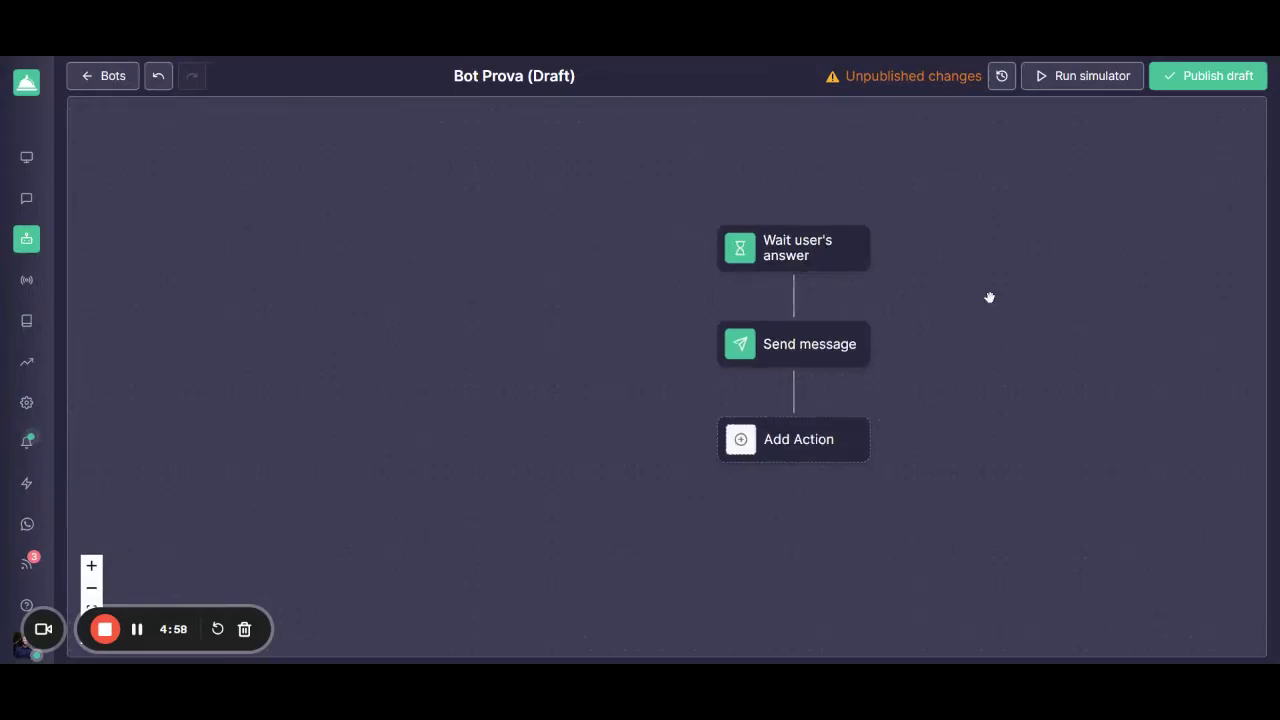
# Step: Zoom and pan the canvas to bring the whole Bot Prova flow into view
pyautogui.moveTo(989, 297); pyautogui.dragTo(870, 306)
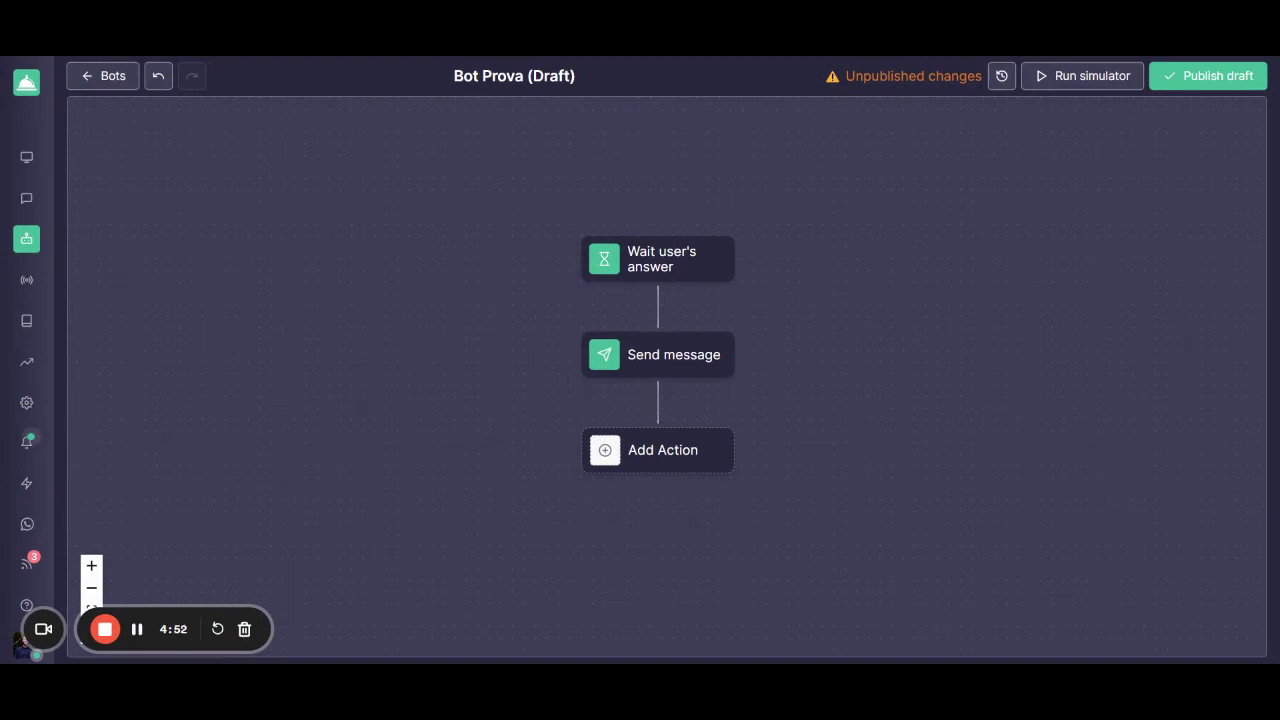
pyautogui.scroll(-2, 850, 287)
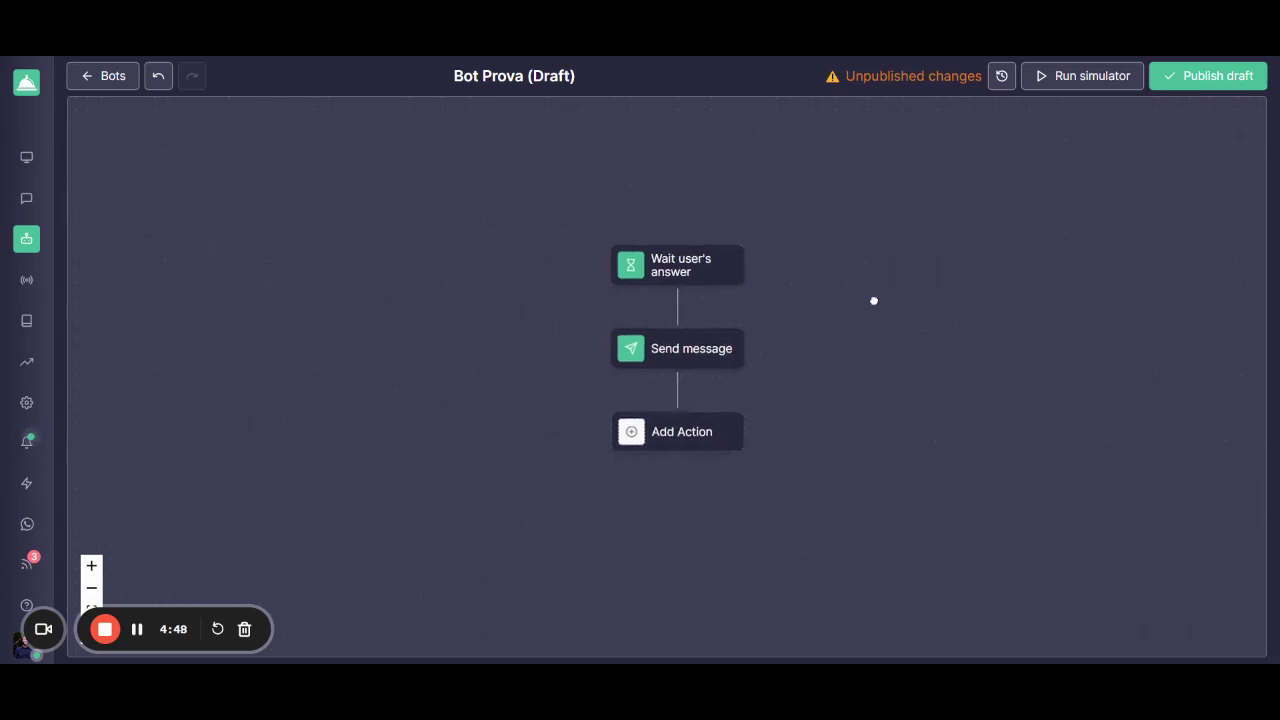
pyautogui.moveTo(874, 301); pyautogui.dragTo(840, 316)
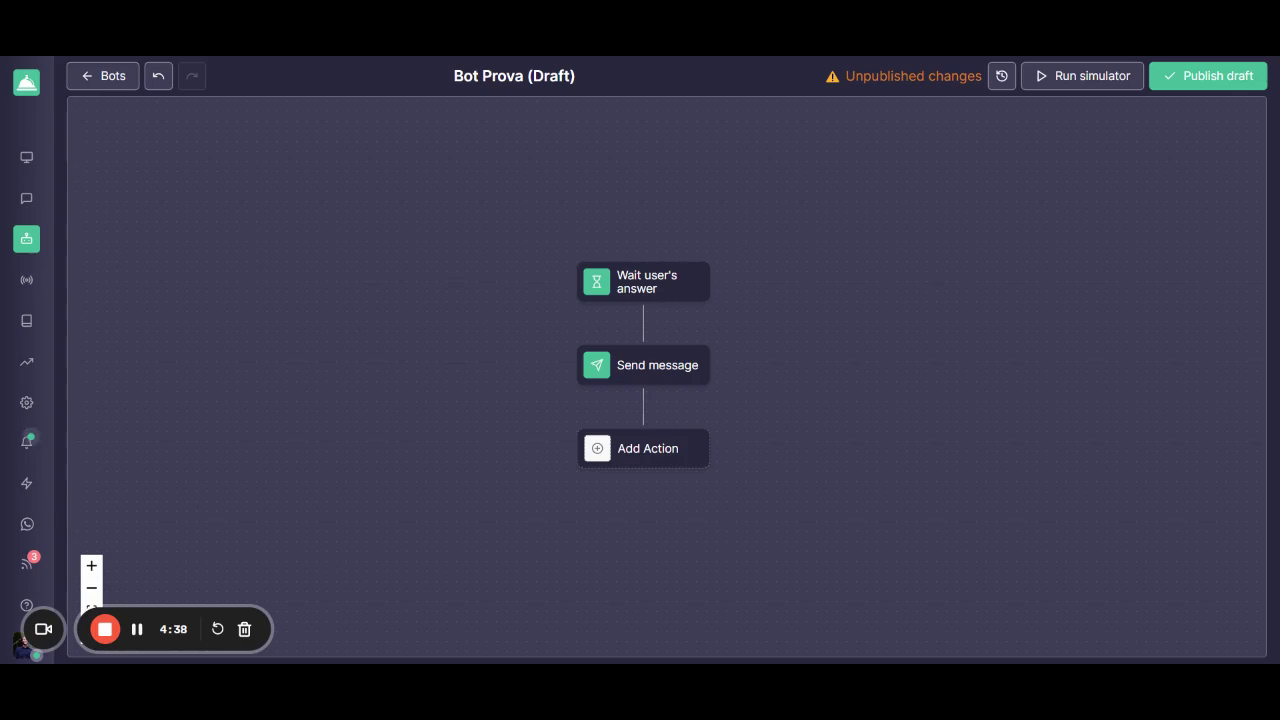
pyautogui.scroll(1, 815, 289)
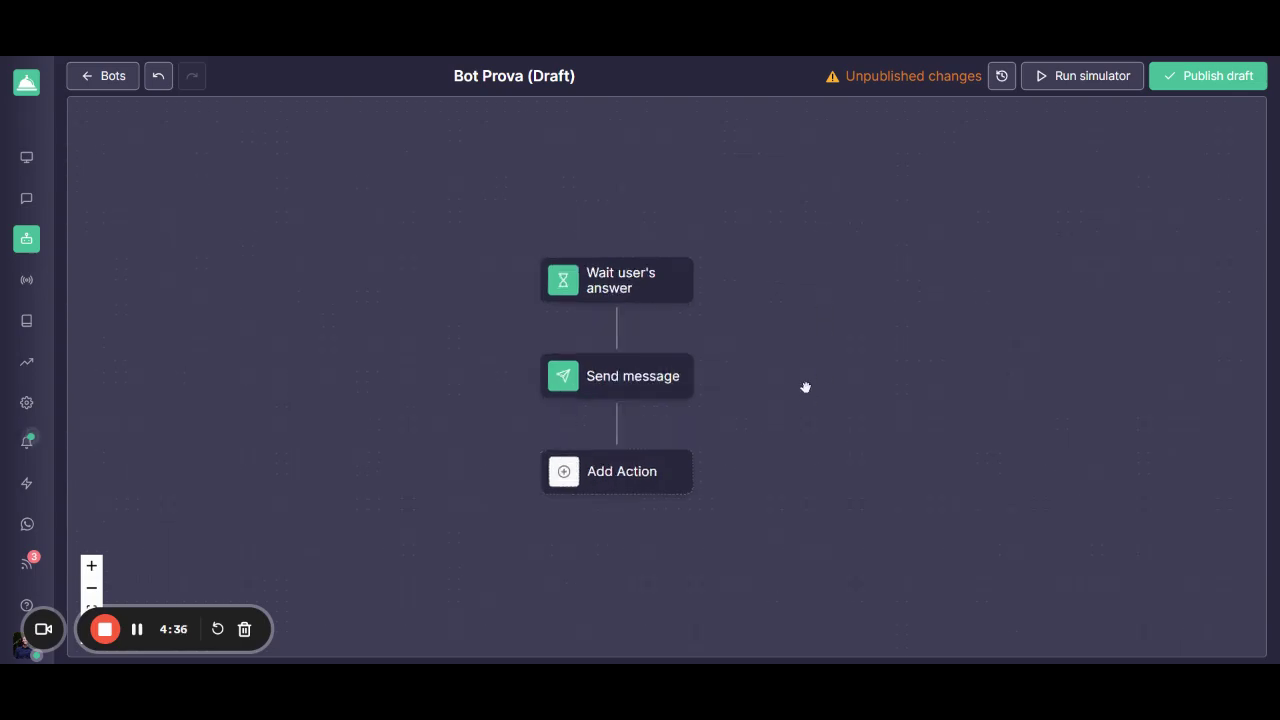
pyautogui.moveTo(806, 387); pyautogui.dragTo(896, 378)
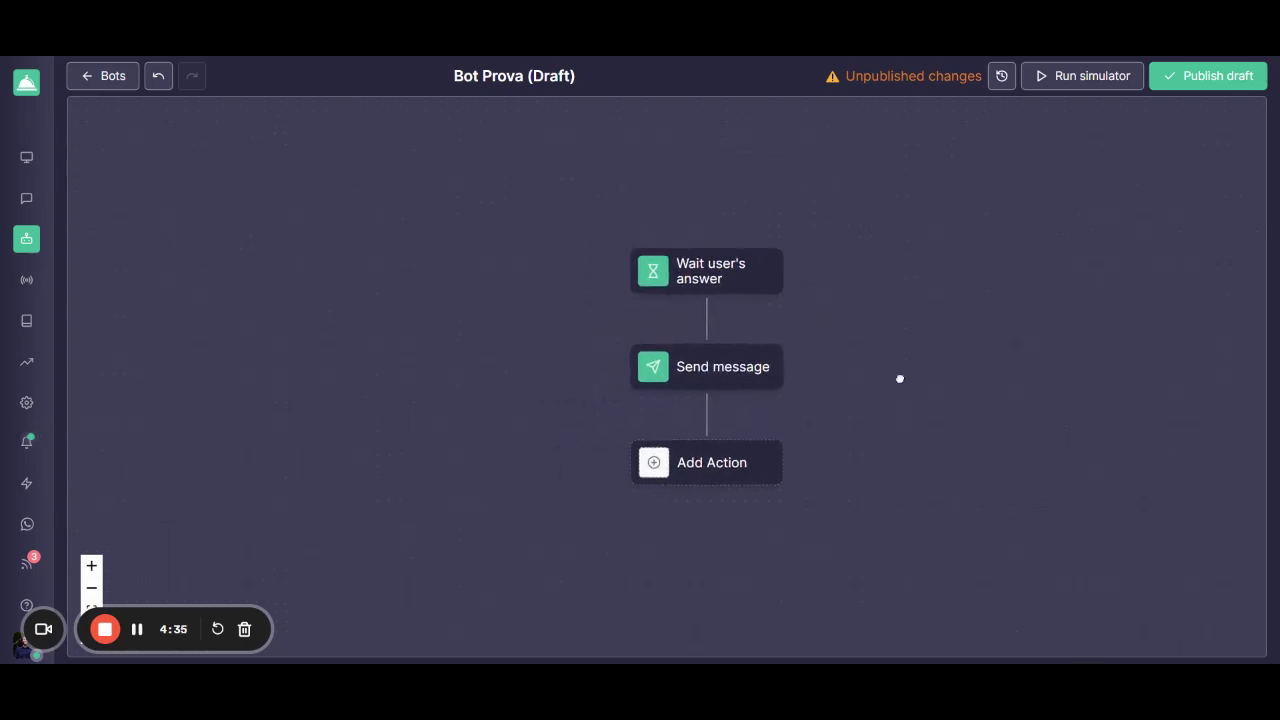
# Step: Review the welcome message text offering 1 for English or 2 for Spanish, leaving it unchanged
pyautogui.click(700, 372)
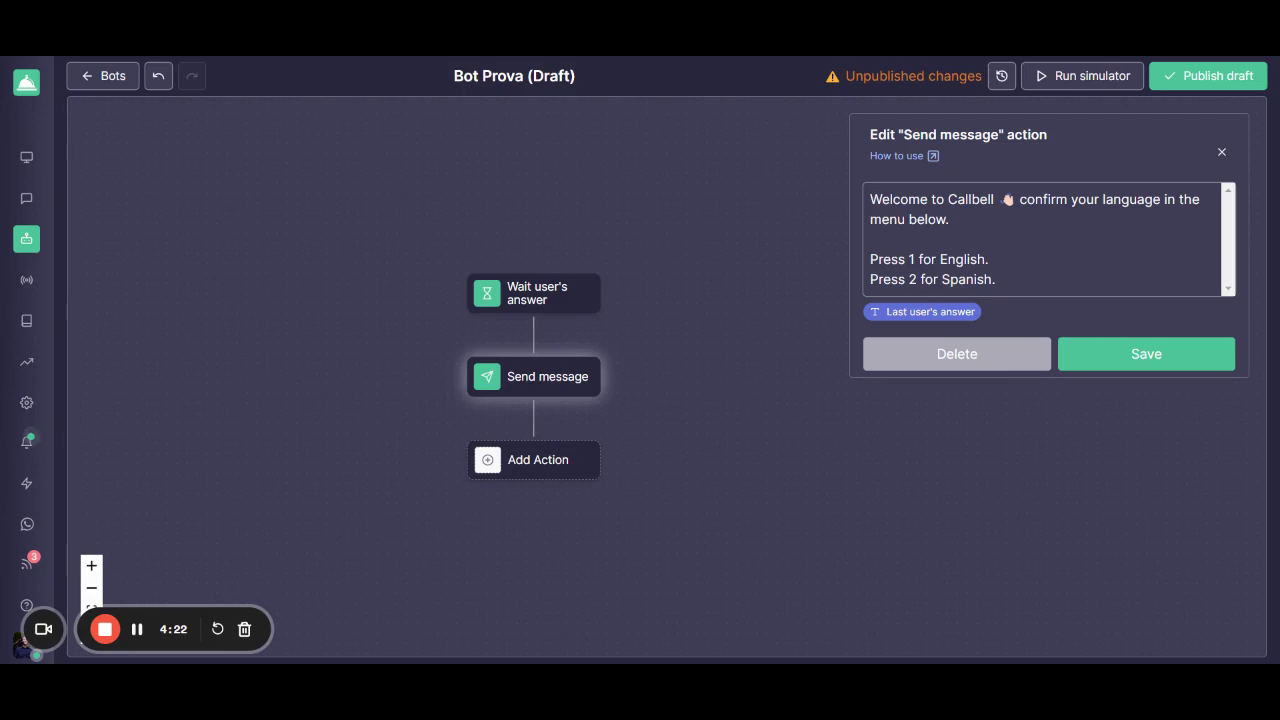
pyautogui.click(890, 199)
pyautogui.moveTo(978, 259); pyautogui.dragTo(986, 259)
pyautogui.click(989, 259)
# Step: Save the welcome message and add a New choice titled English with condition equals 1
pyautogui.click(1154, 363)
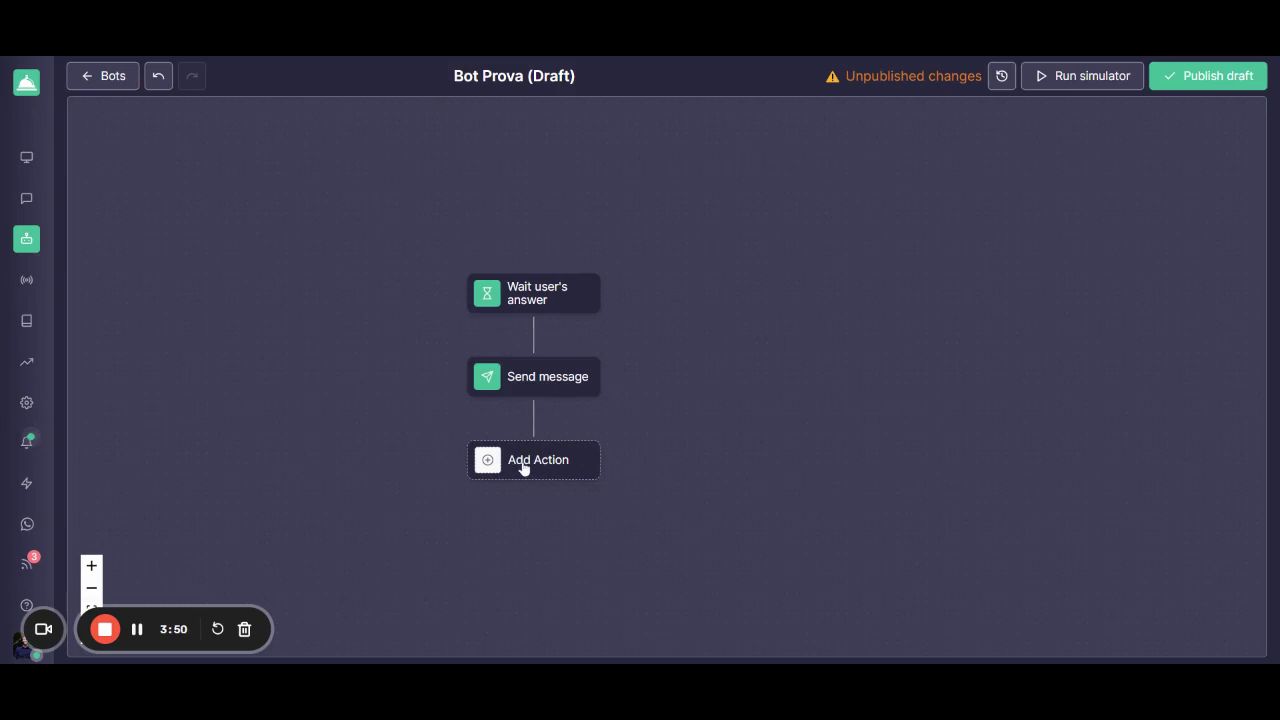
pyautogui.click(522, 464)
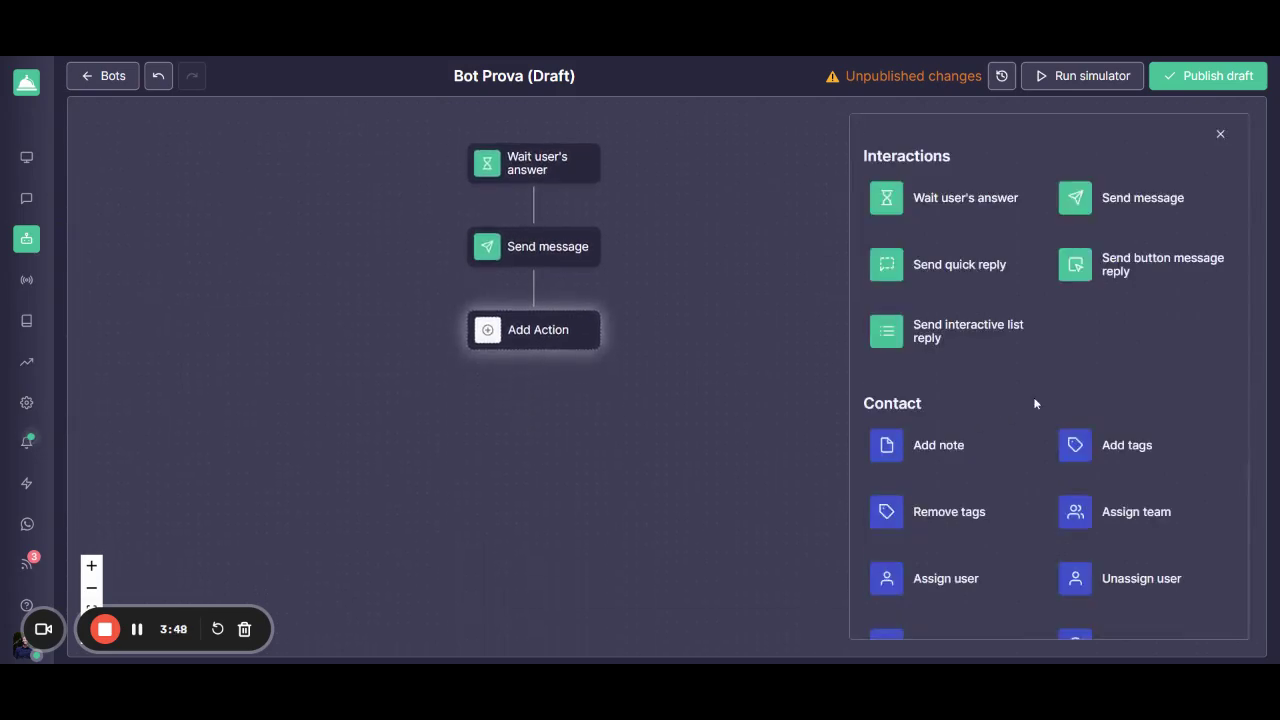
pyautogui.scroll(-3, 1046, 372)
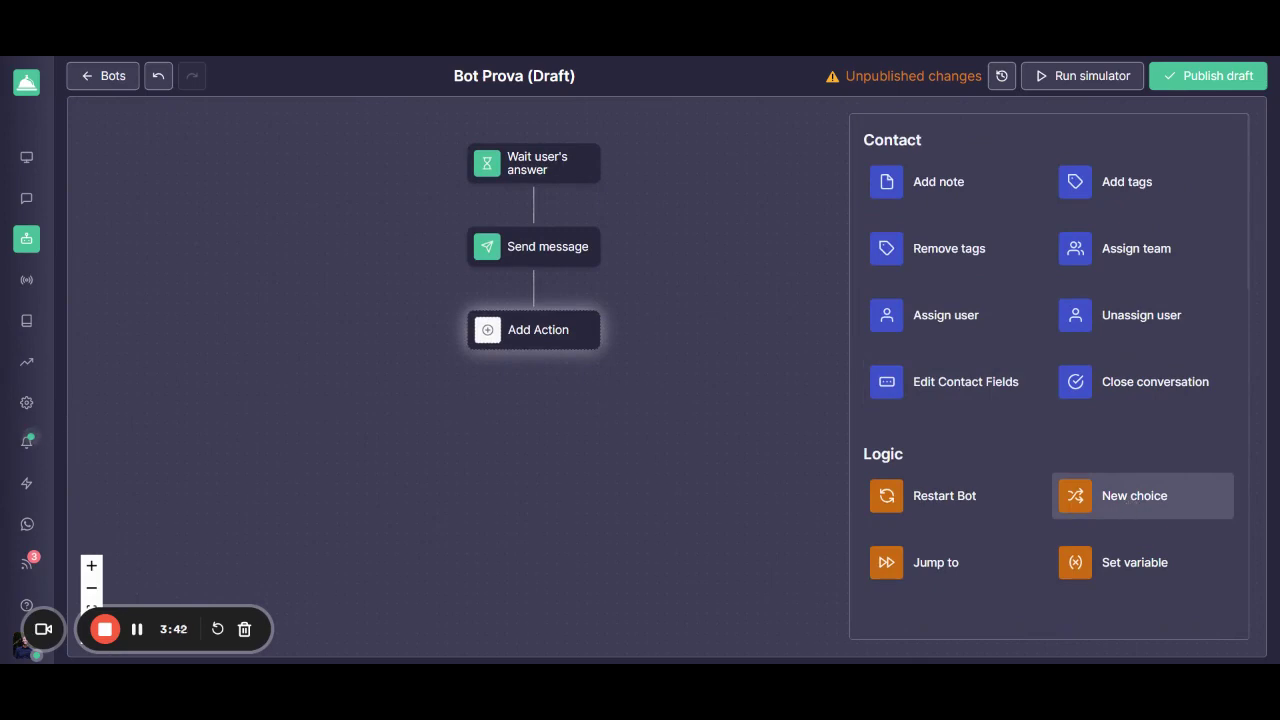
pyautogui.click(1126, 507)
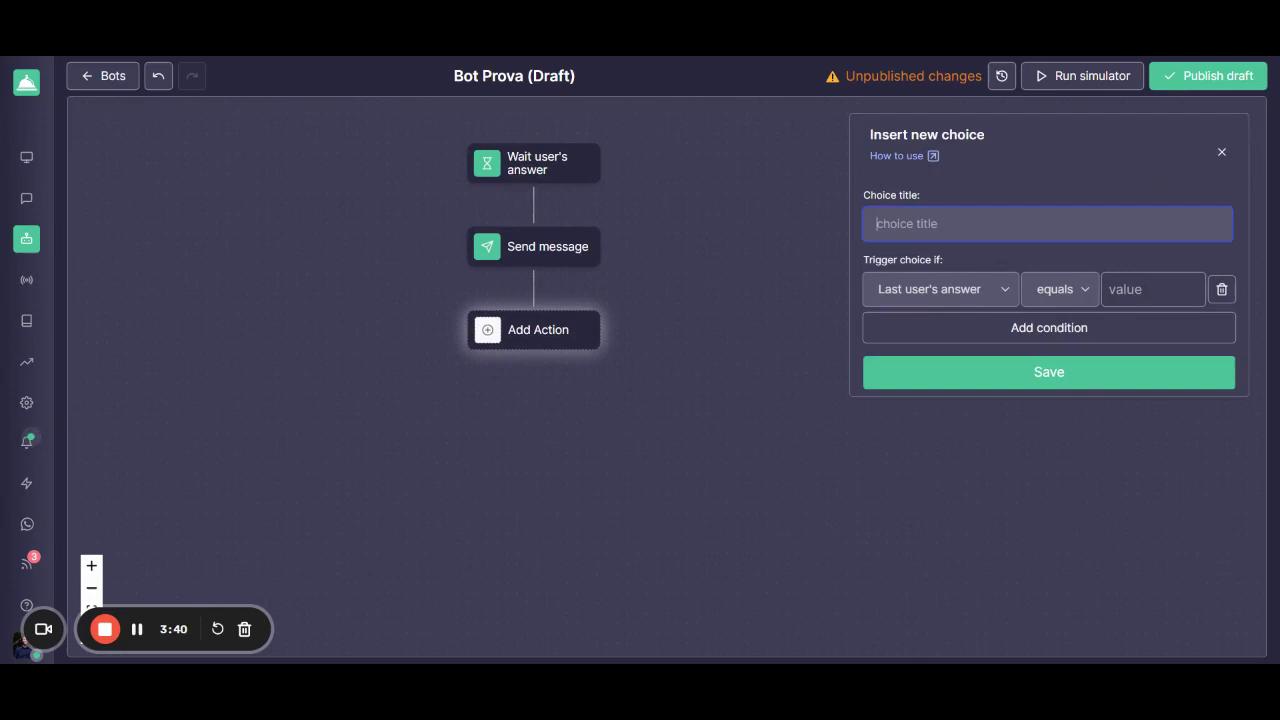
pyautogui.write('English')
pyautogui.click(1167, 299)
pyautogui.write('1')
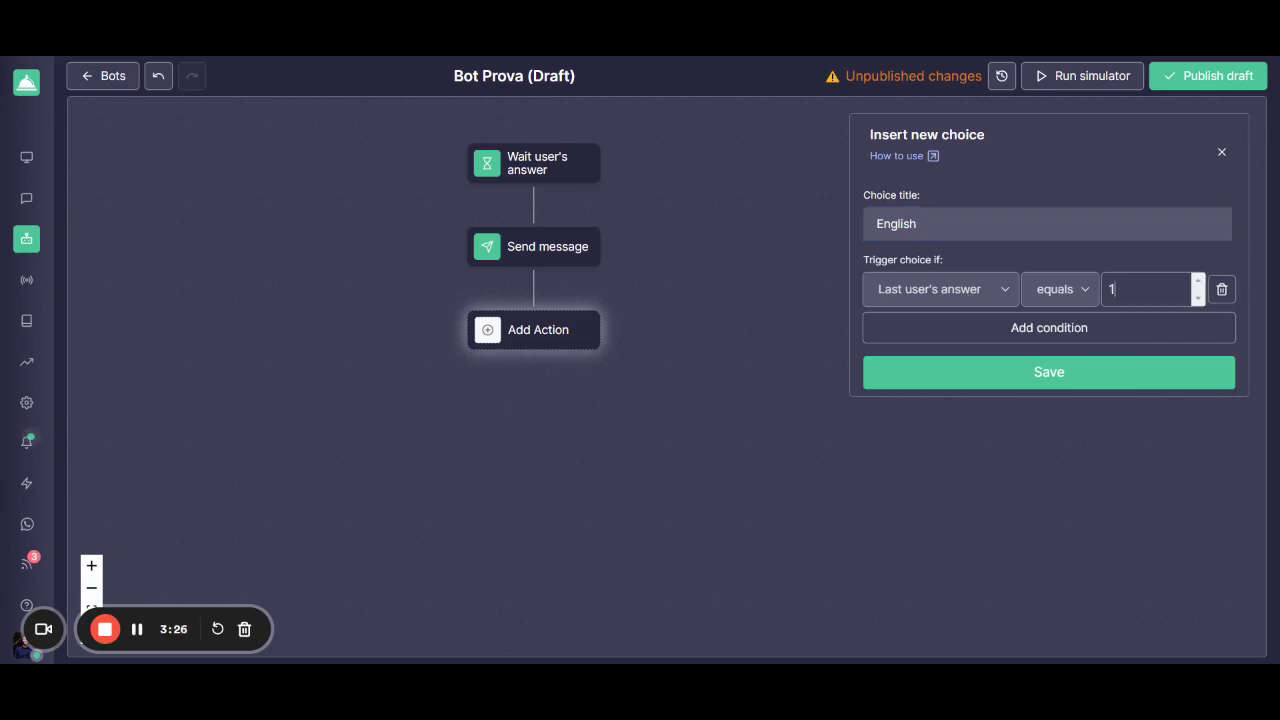
# Step: Add an alternative condition for answers that include 'English', and save the choice
pyautogui.click(1051, 330)
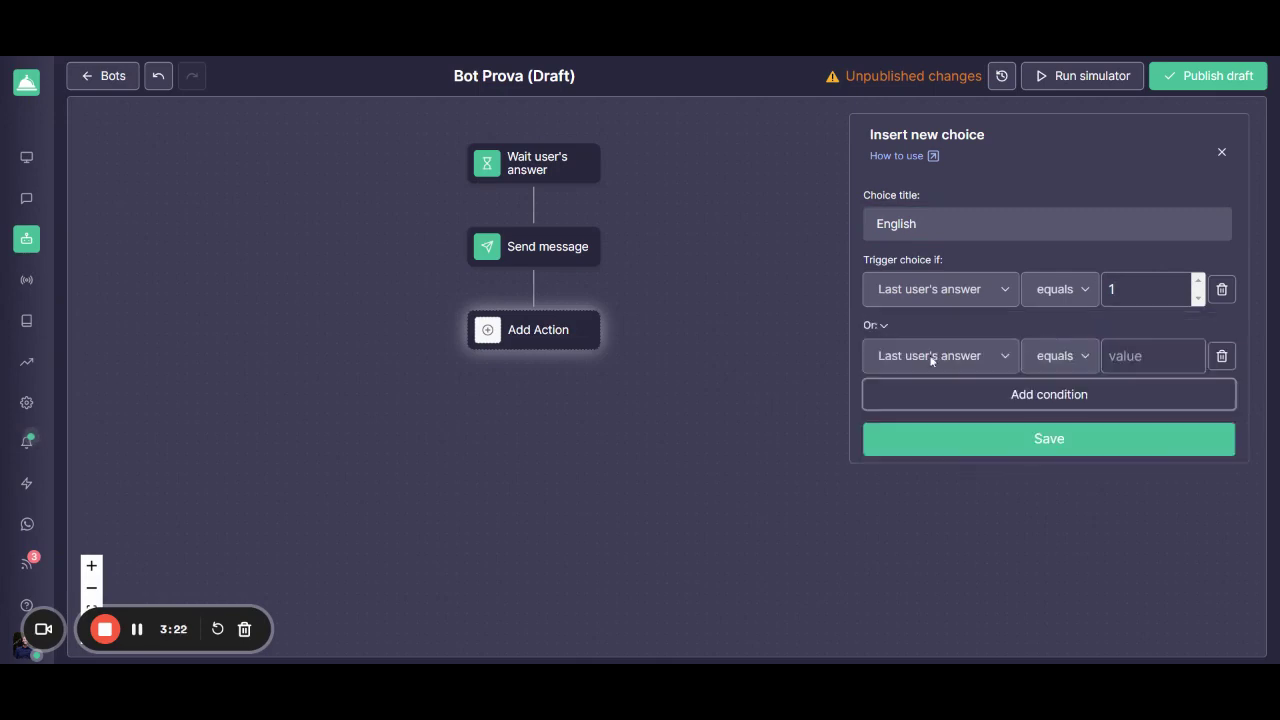
pyautogui.click(930, 358)
pyautogui.click(932, 358)
pyautogui.click(1053, 365)
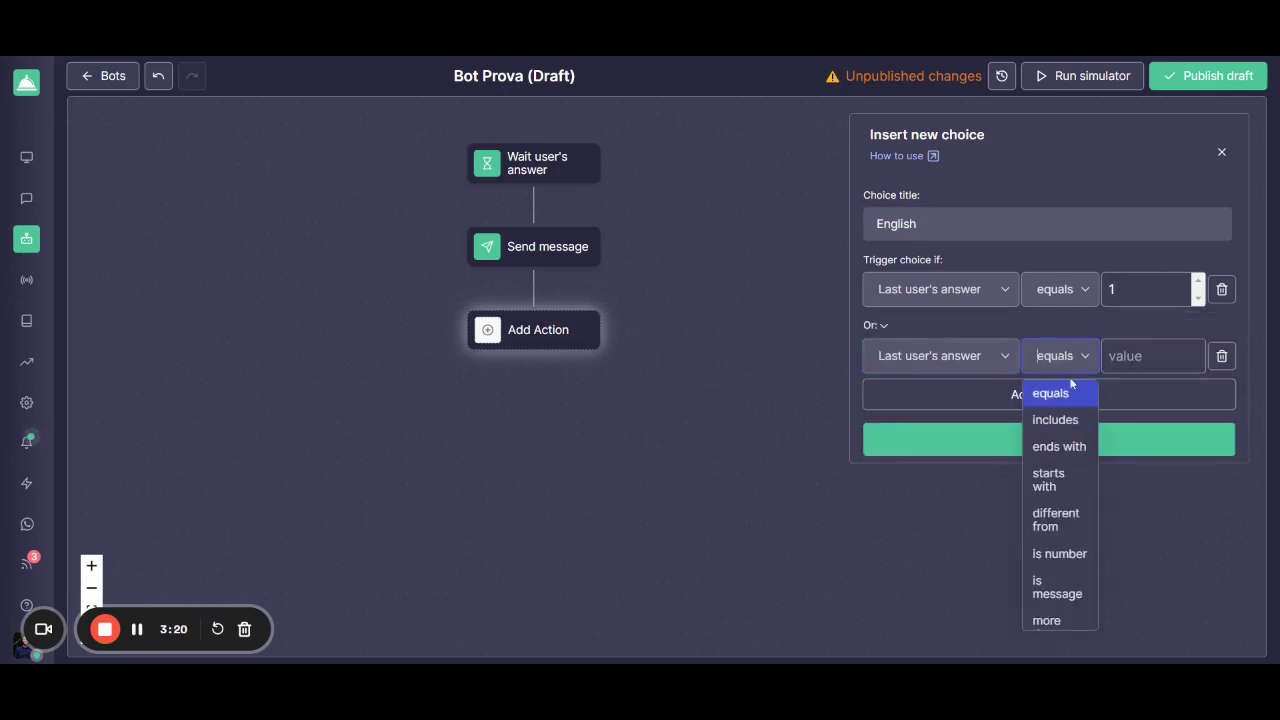
pyautogui.click(1060, 421)
pyautogui.click(1140, 366)
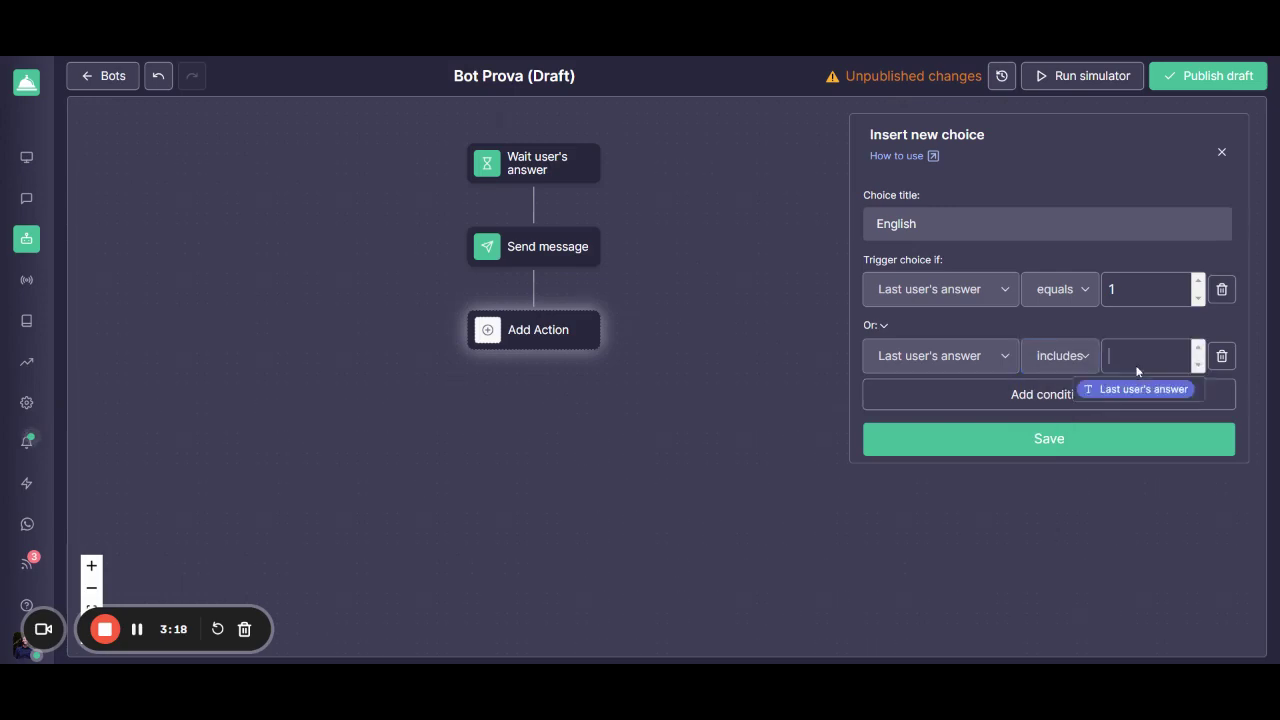
pyautogui.write('En')
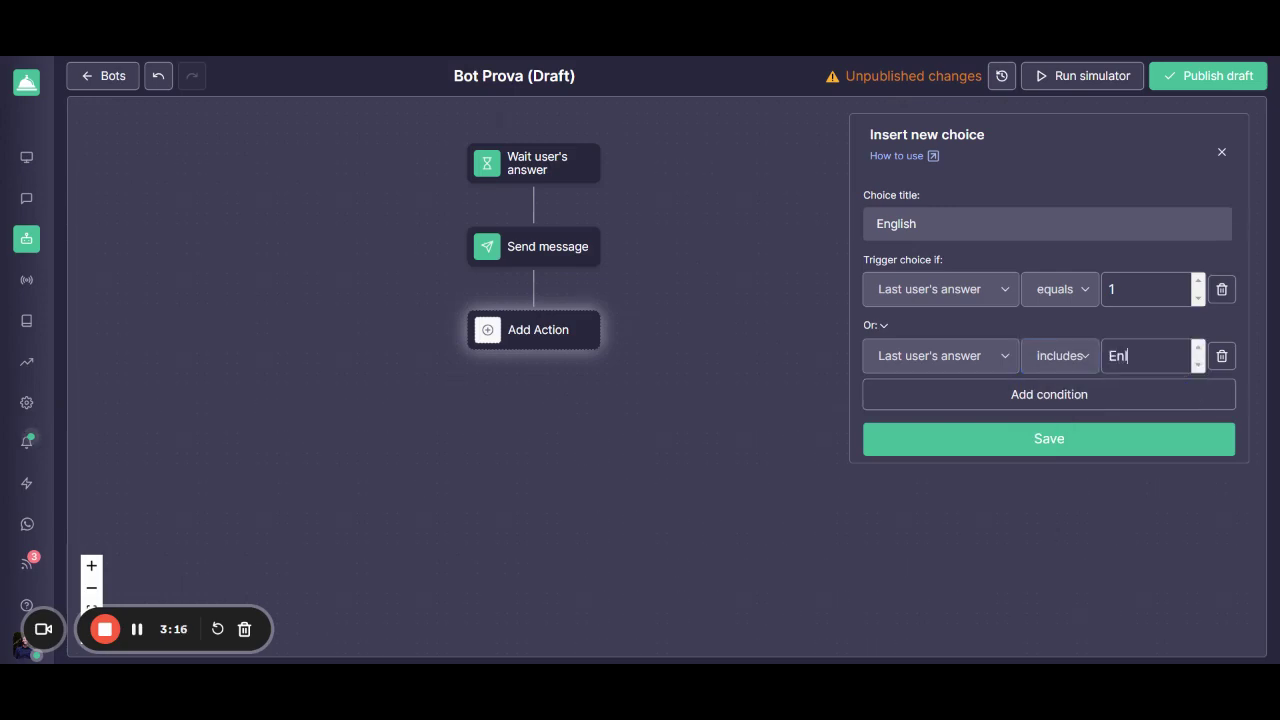
pyautogui.write('glish')
pyautogui.click(1027, 443)
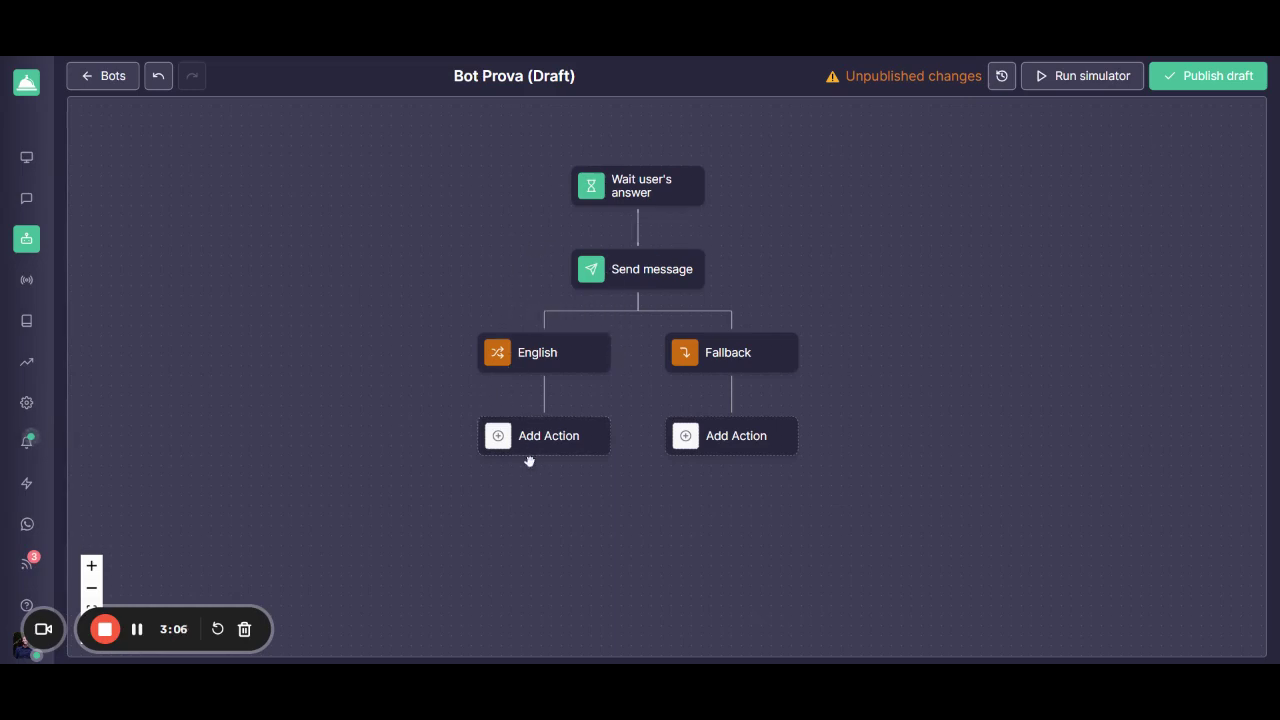
# Step: Shift the branched flow up and right to expose the insert point below Send message
pyautogui.moveTo(563, 514); pyautogui.dragTo(634, 471)
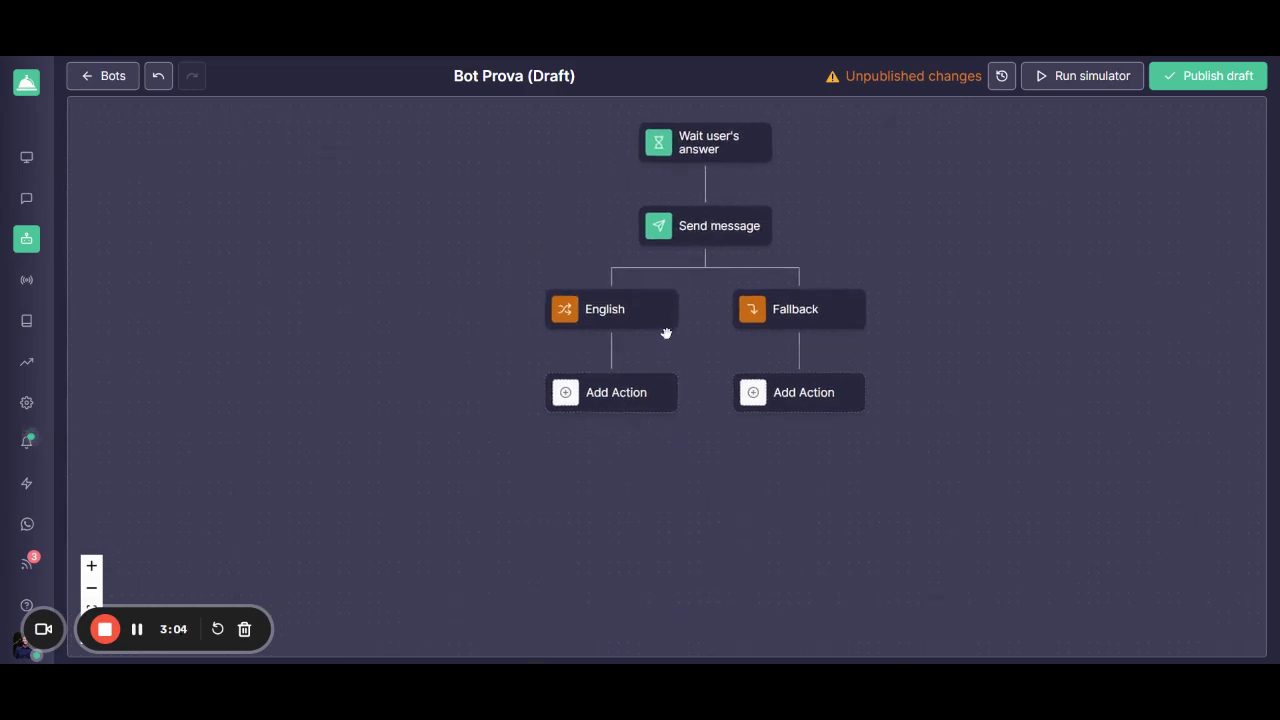
pyautogui.moveTo(657, 306)
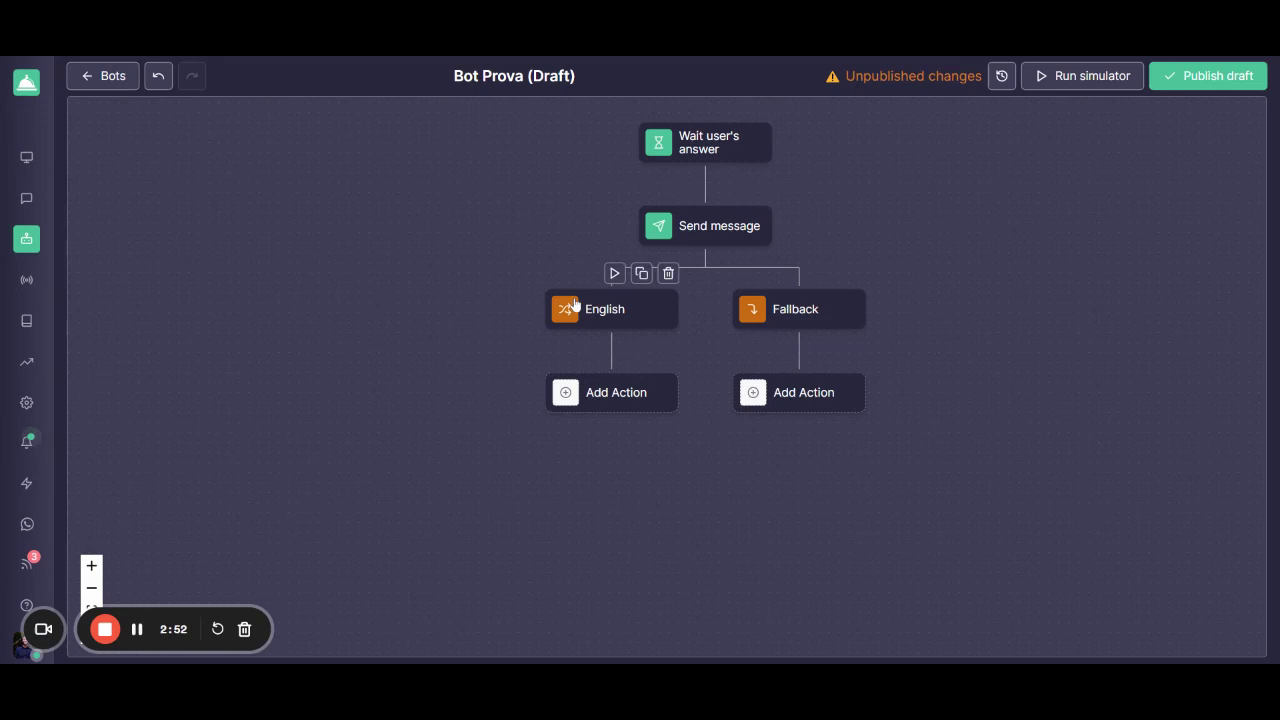
pyautogui.moveTo(703, 274)
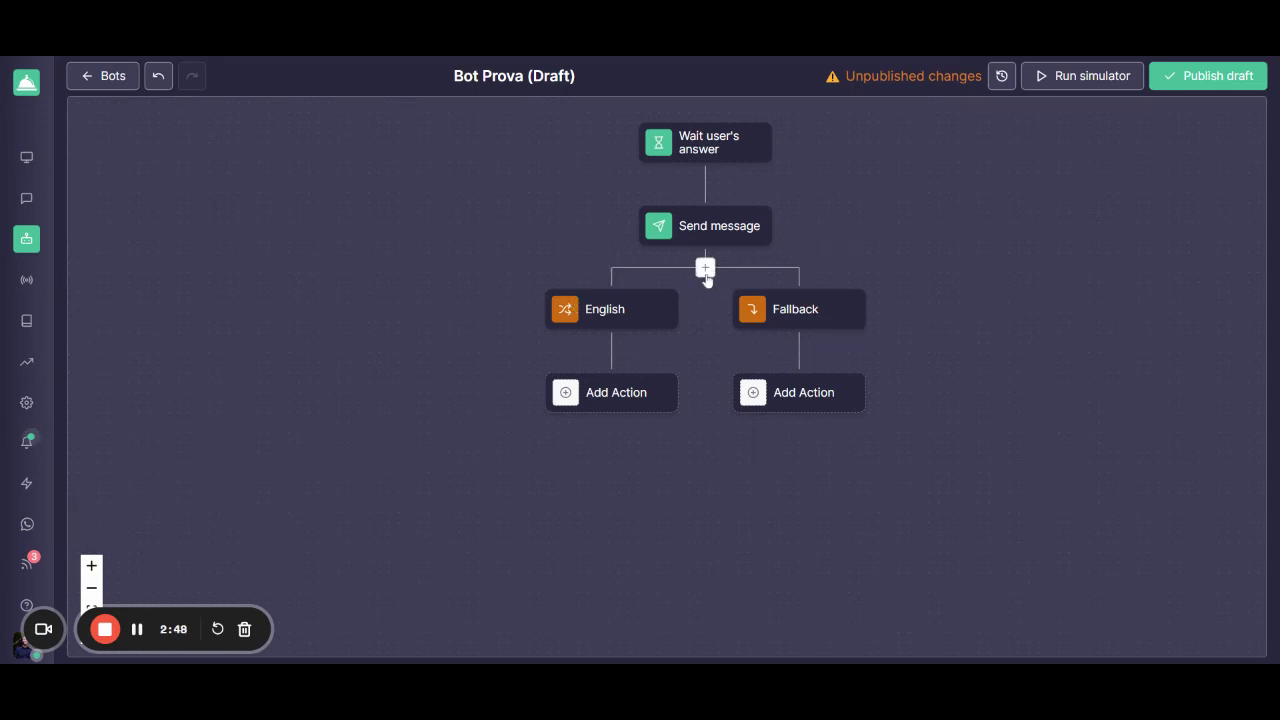
# Step: Insert a New choice after the welcome message titled Spanish, with condition equals 2
pyautogui.click(705, 268)
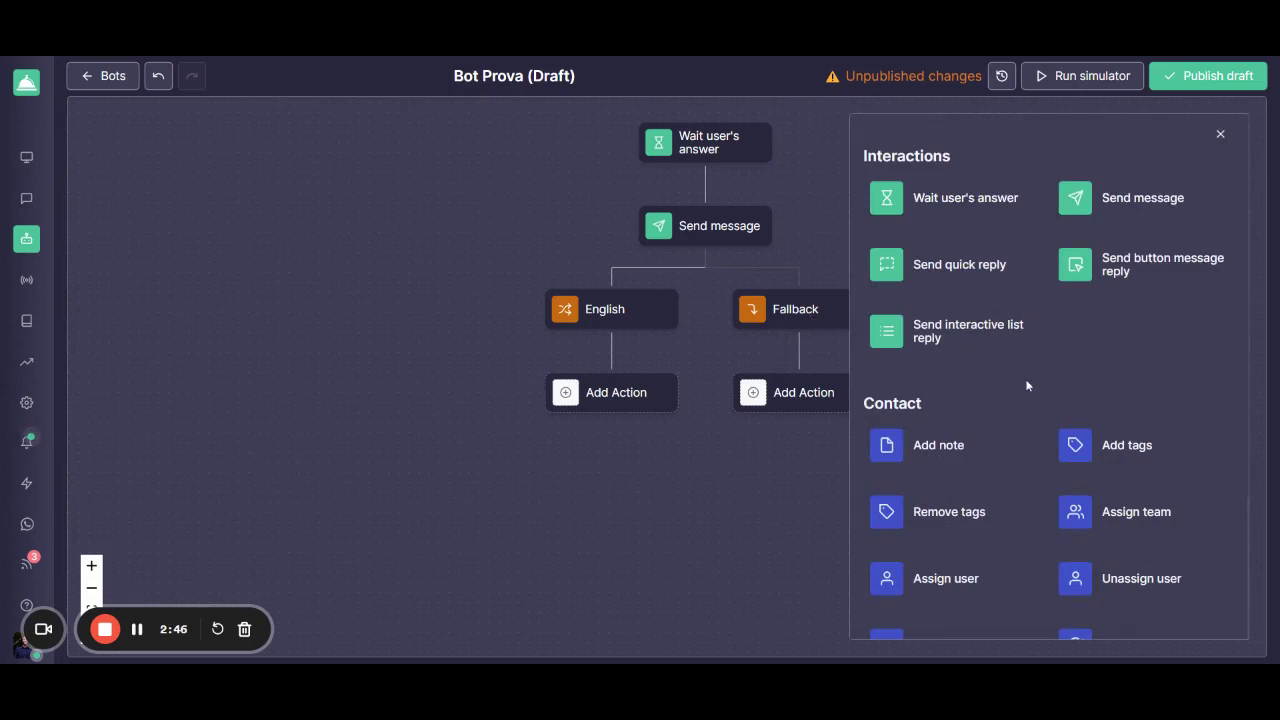
pyautogui.scroll(-2, 1026, 386)
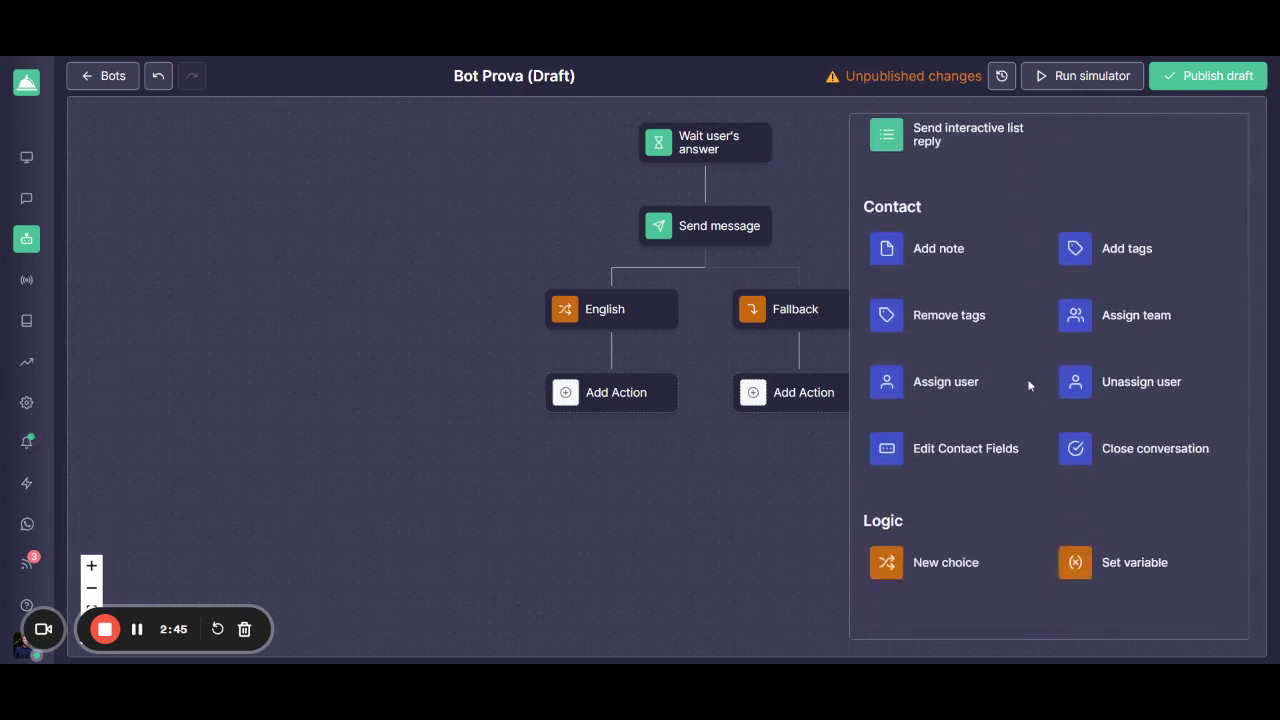
pyautogui.click(945, 565)
pyautogui.click(895, 213)
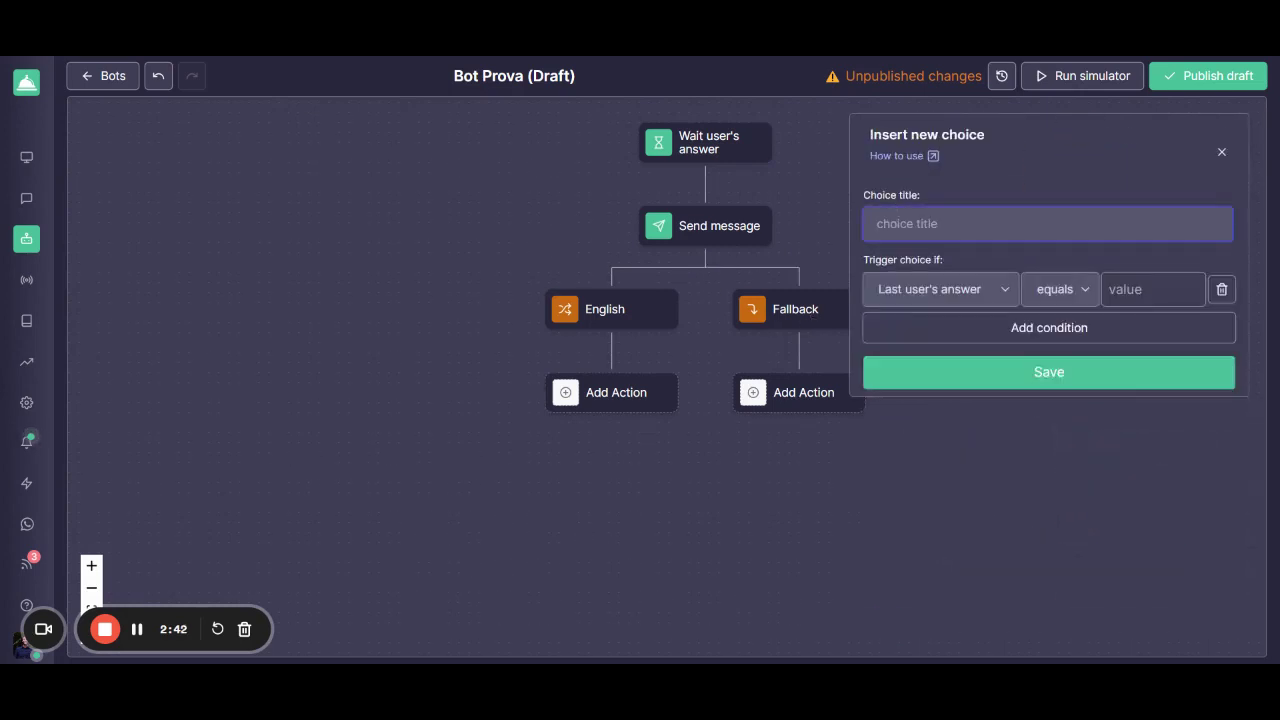
pyautogui.write('Spanish')
pyautogui.click(1148, 298)
pyautogui.write('2')
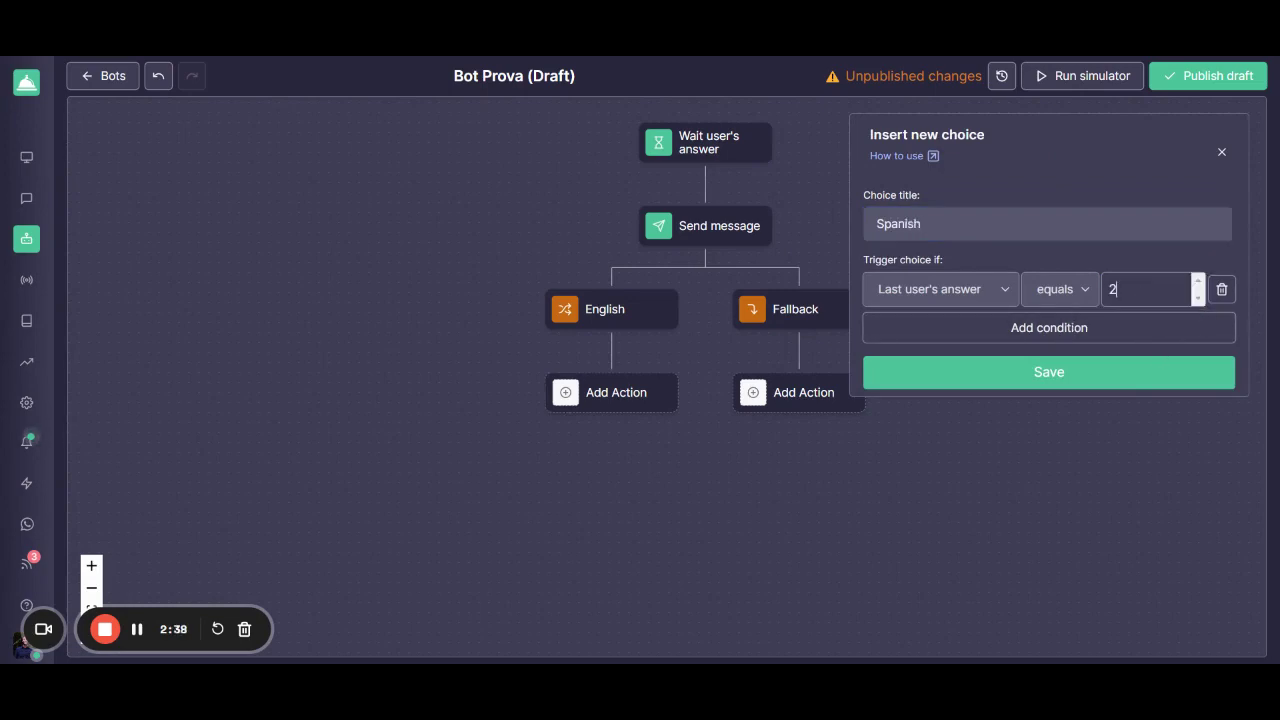
# Step: Add an alternative condition for answers that include 'spanish', and save the choice
pyautogui.click(1063, 338)
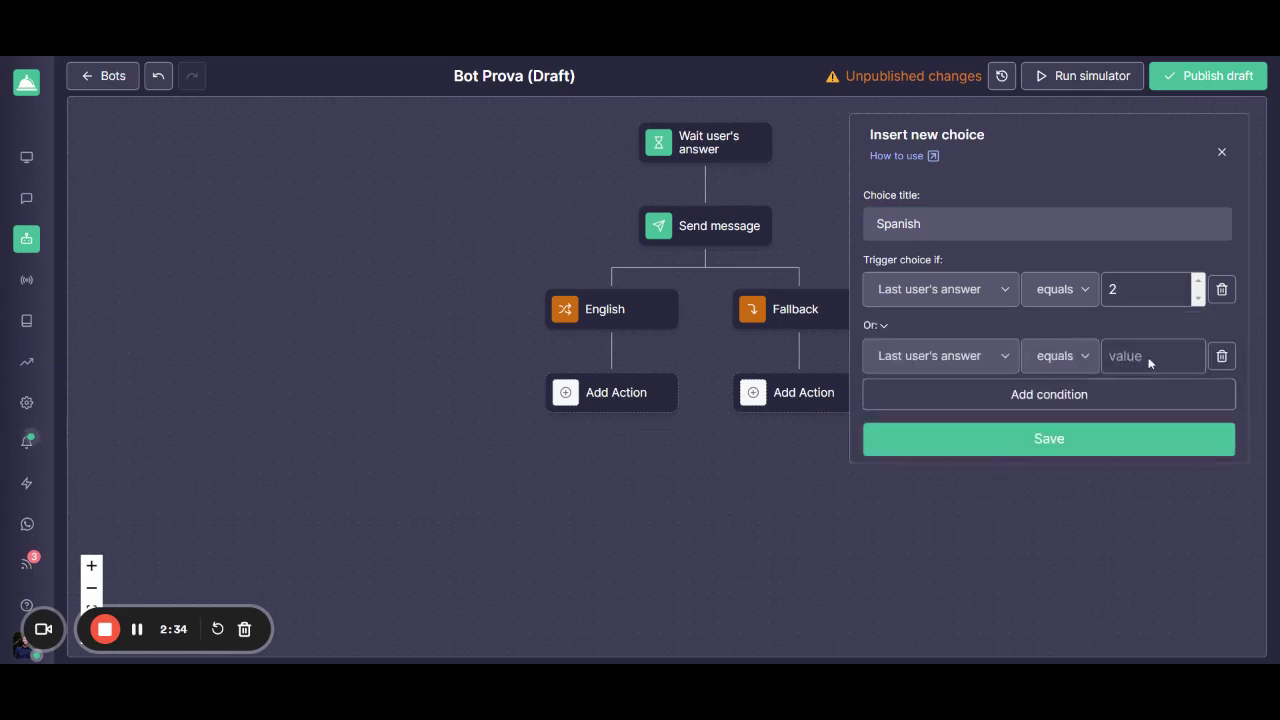
pyautogui.click(1078, 358)
pyautogui.click(1075, 430)
pyautogui.click(1158, 360)
pyautogui.write('spanish')
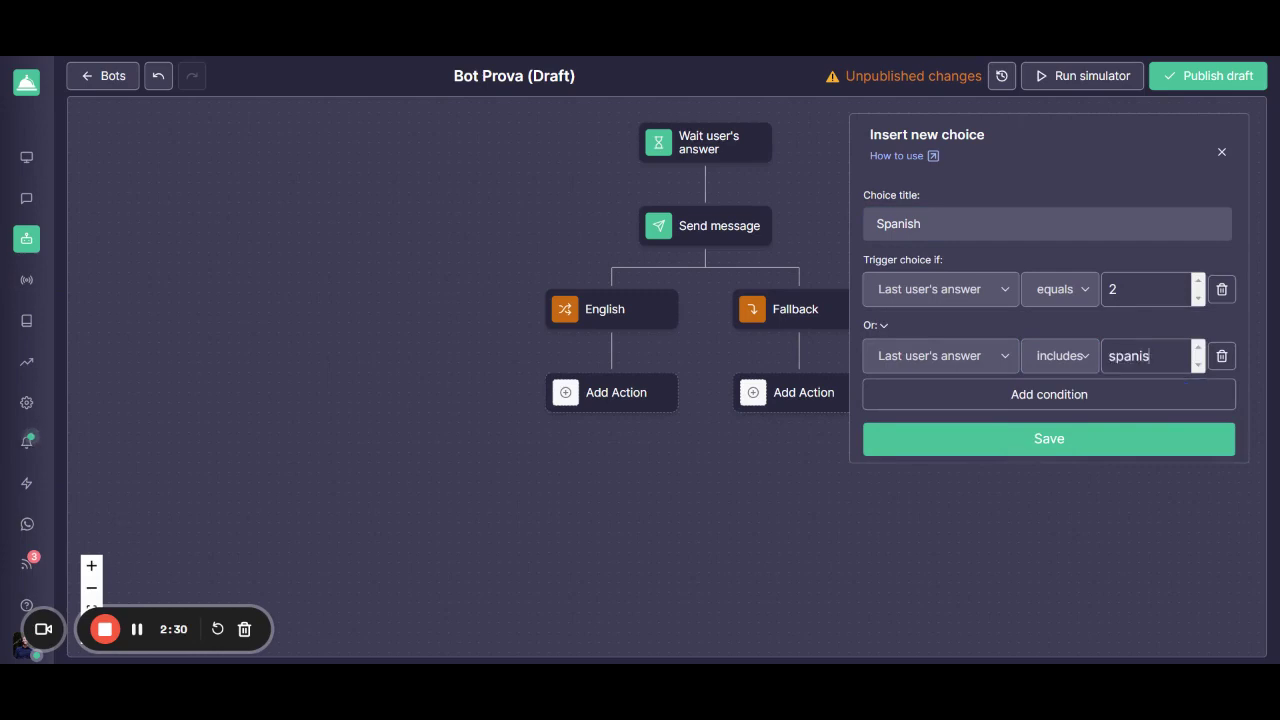
pyautogui.click(1080, 449)
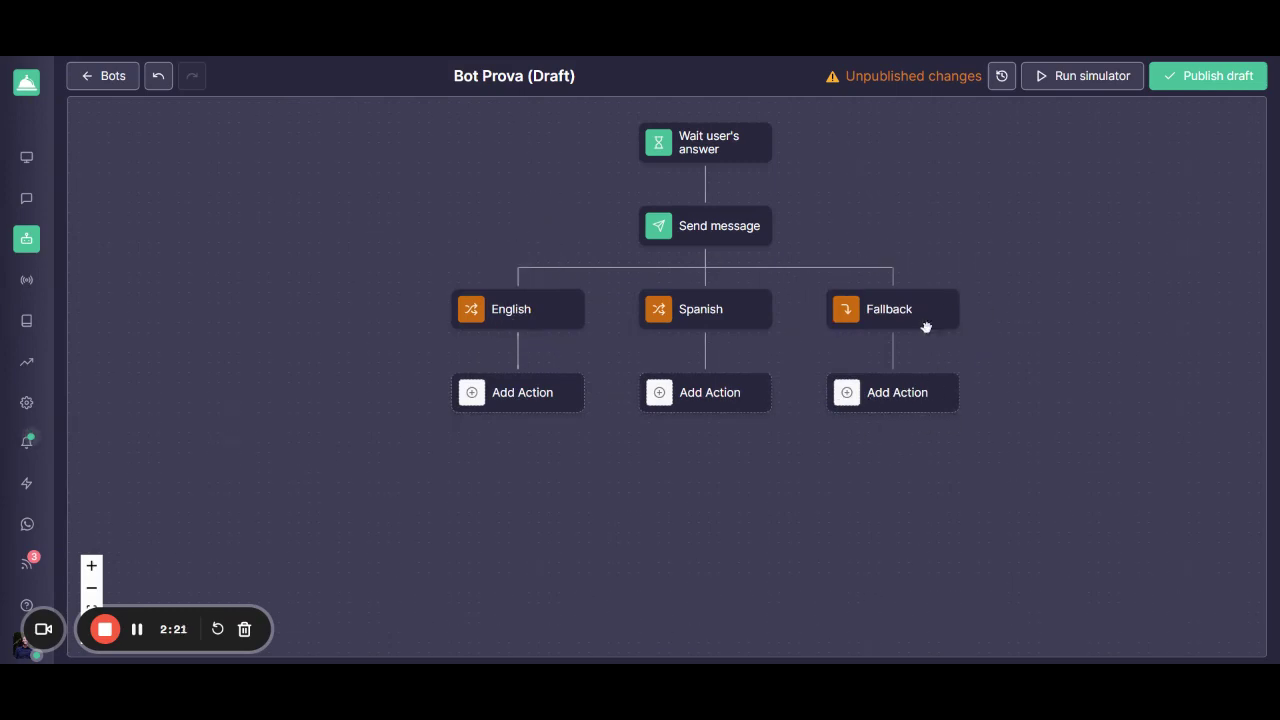
# Step: Inspect the Fallback settings without changes, then list the actions available under Fallback
pyautogui.moveTo(895, 302)
pyautogui.click(916, 322)
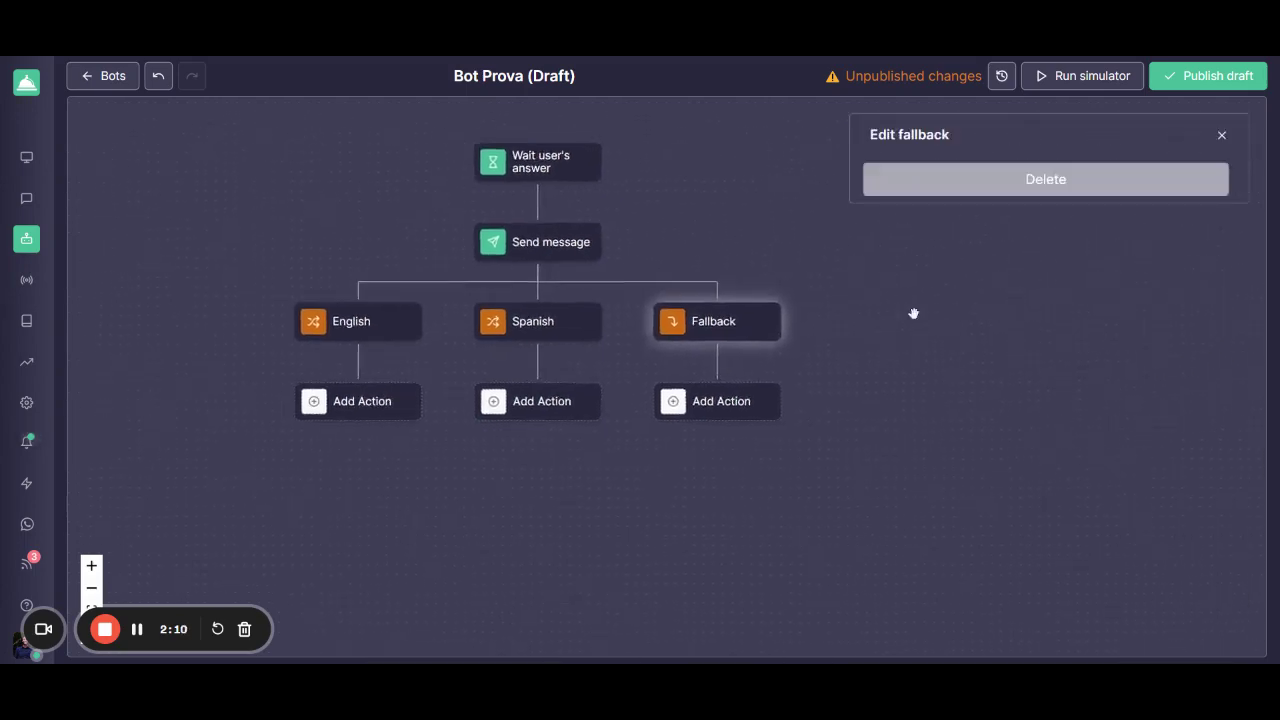
pyautogui.click(1222, 137)
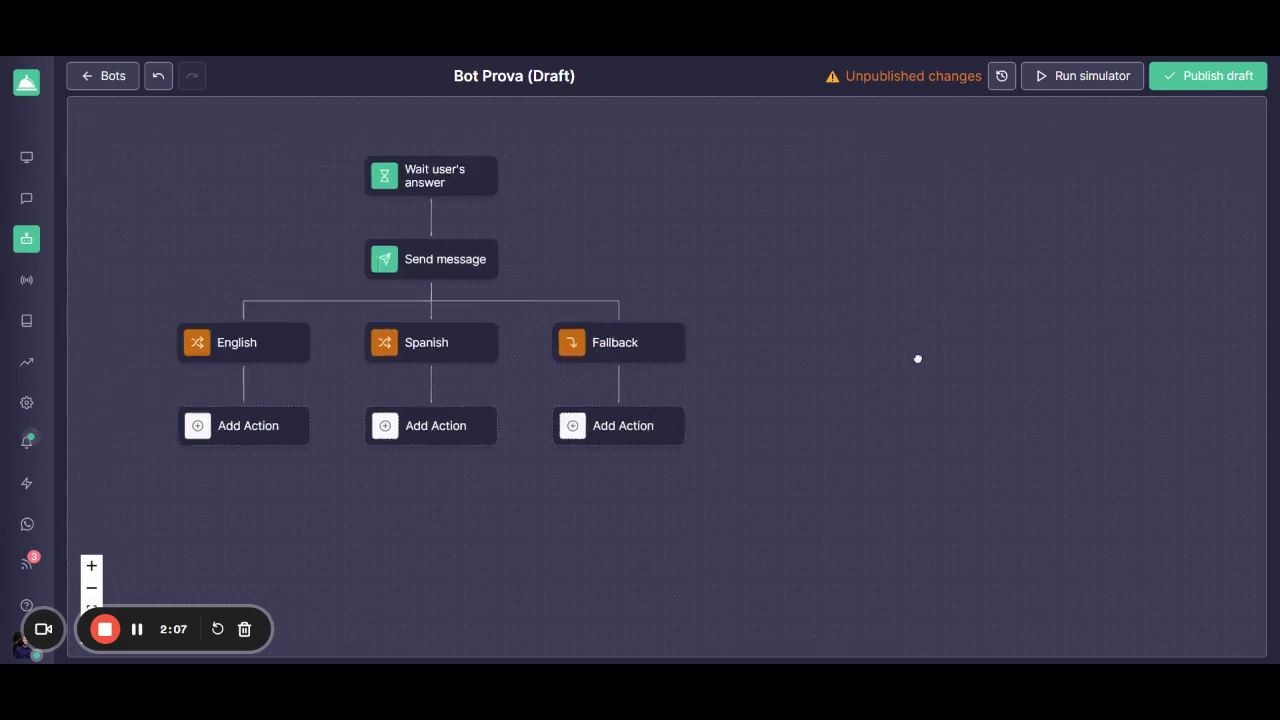
pyautogui.click(712, 432)
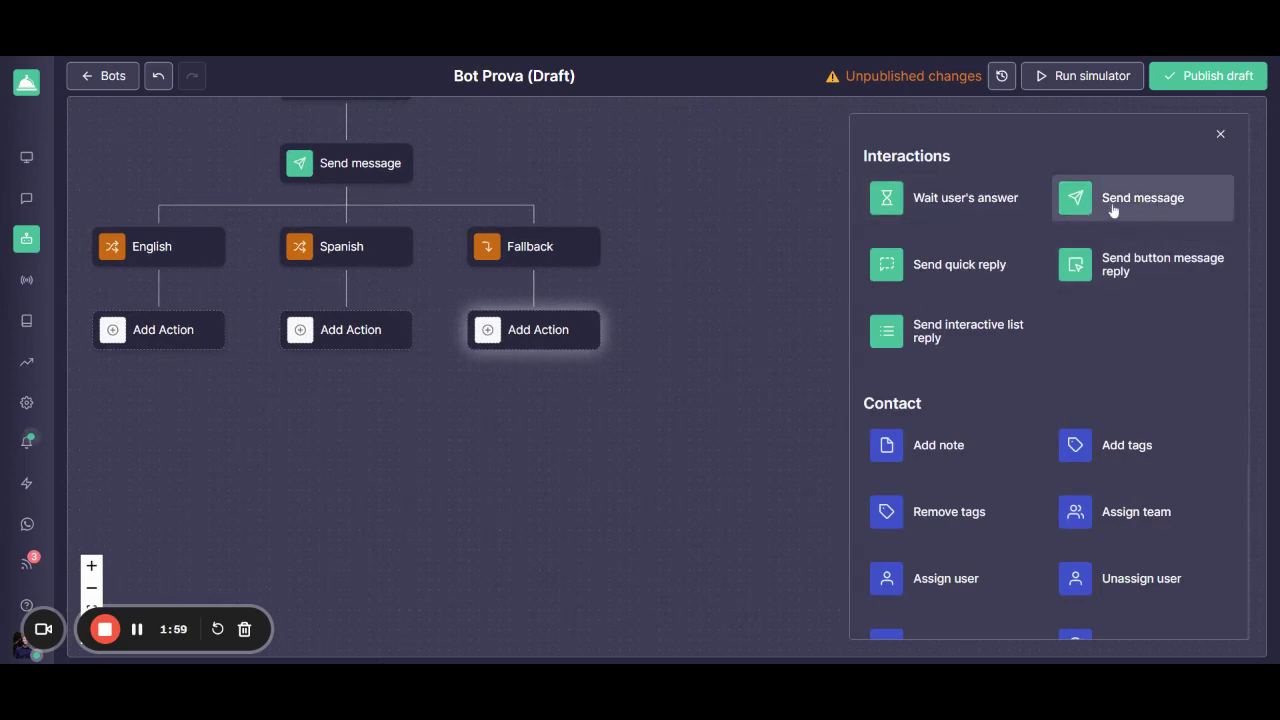
# Step: Browse and dismiss the actions list, then recentre the English, Spanish and Fallback flow
pyautogui.scroll(-3, 1038, 297)
pyautogui.scroll(3, 1100, 280)
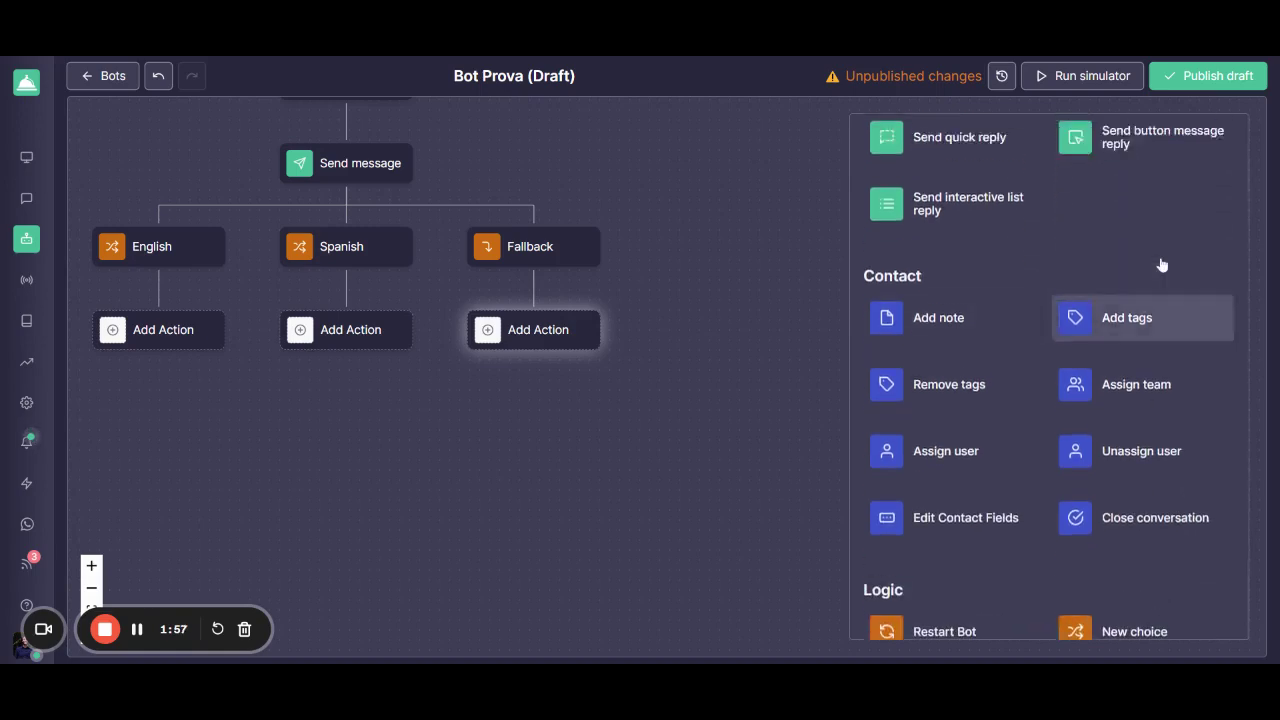
pyautogui.click(1221, 138)
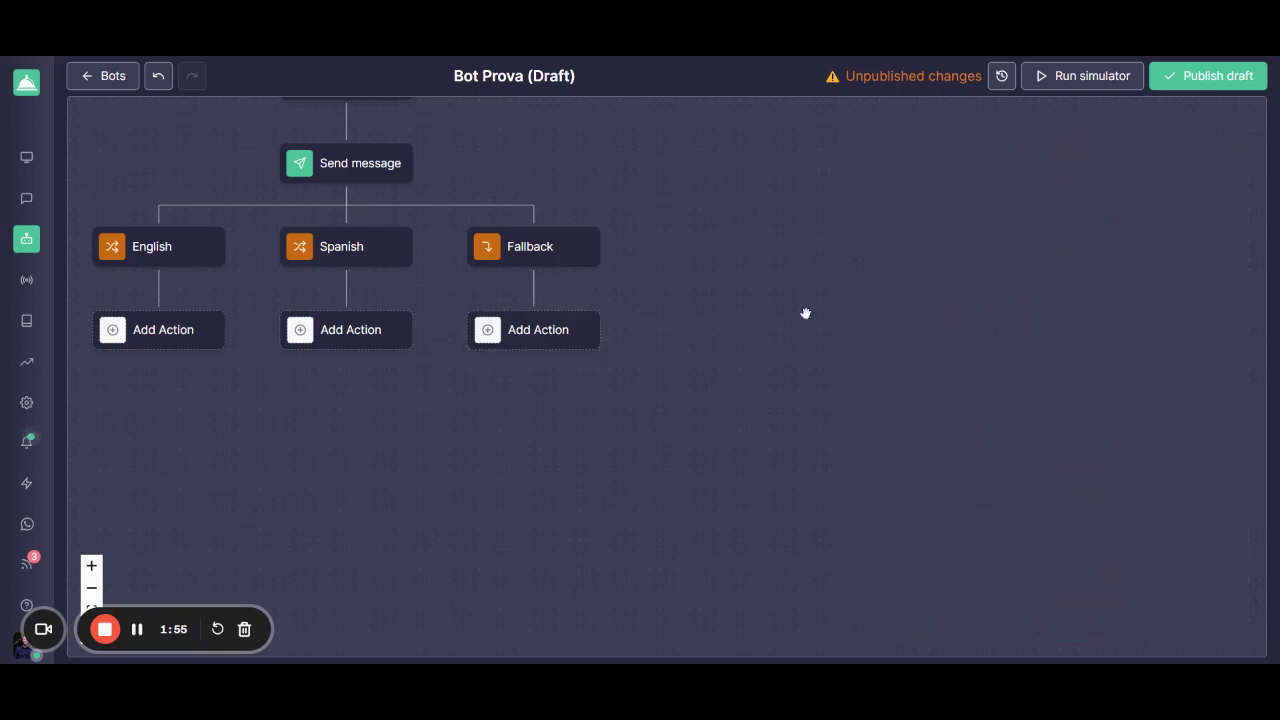
pyautogui.moveTo(806, 311); pyautogui.dragTo(980, 423)
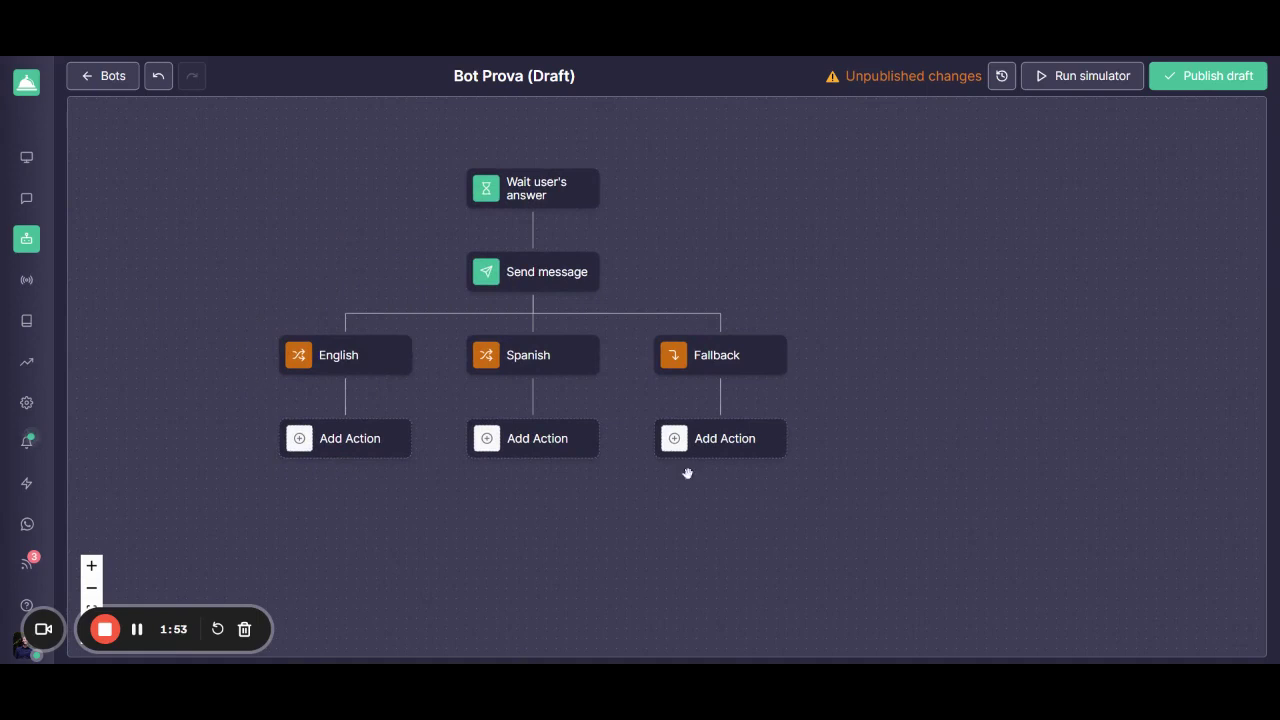
pyautogui.moveTo(1031, 425); pyautogui.dragTo(1080, 431)
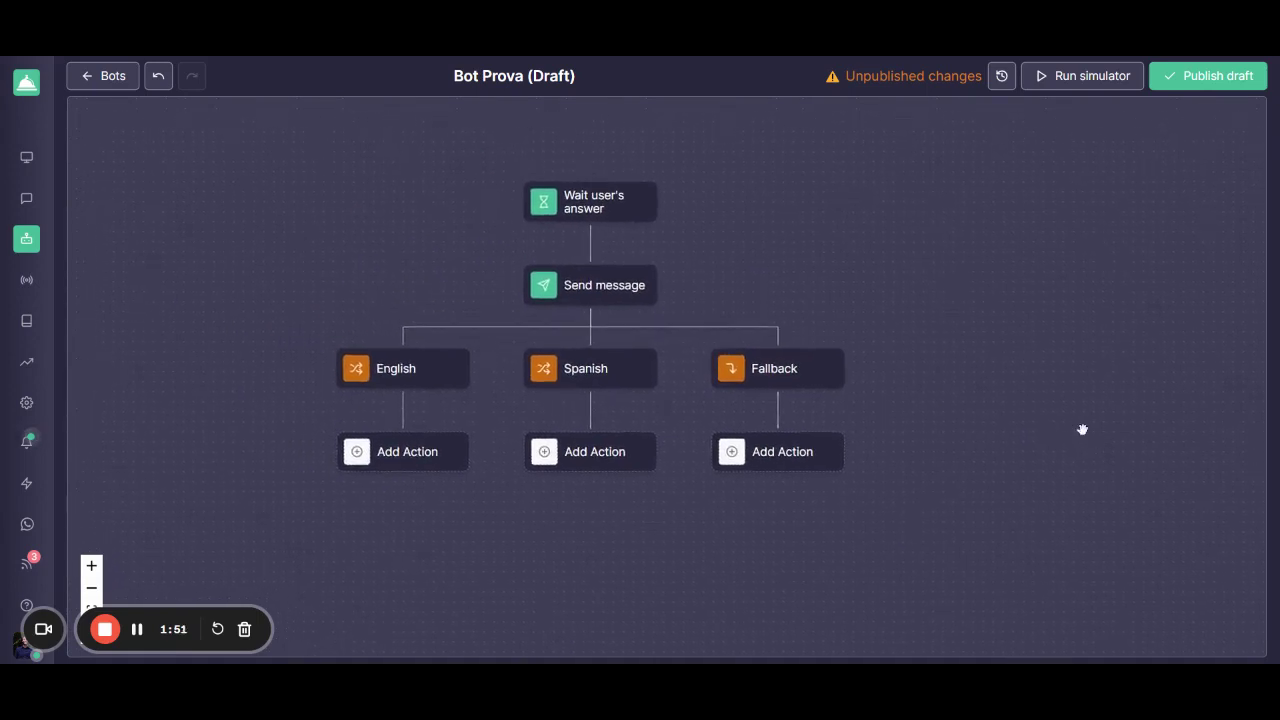
pyautogui.moveTo(460, 333)
pyautogui.moveTo(262, 404); pyautogui.dragTo(321, 359)
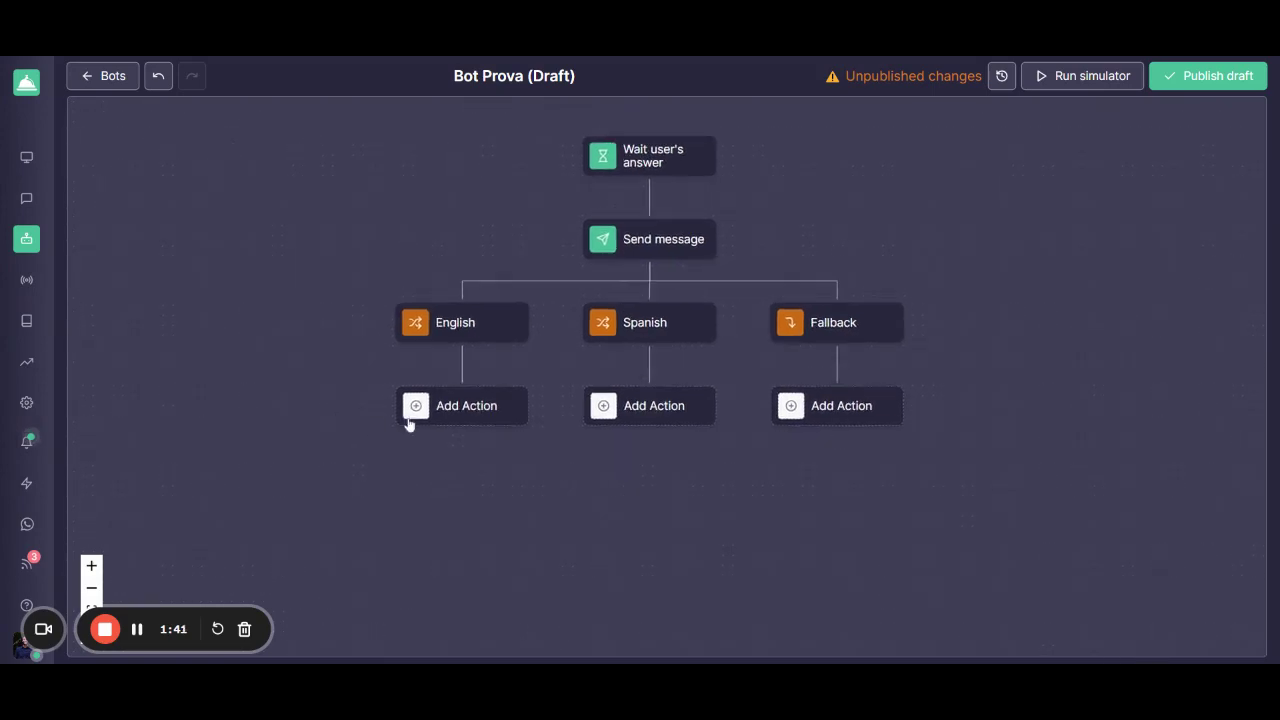